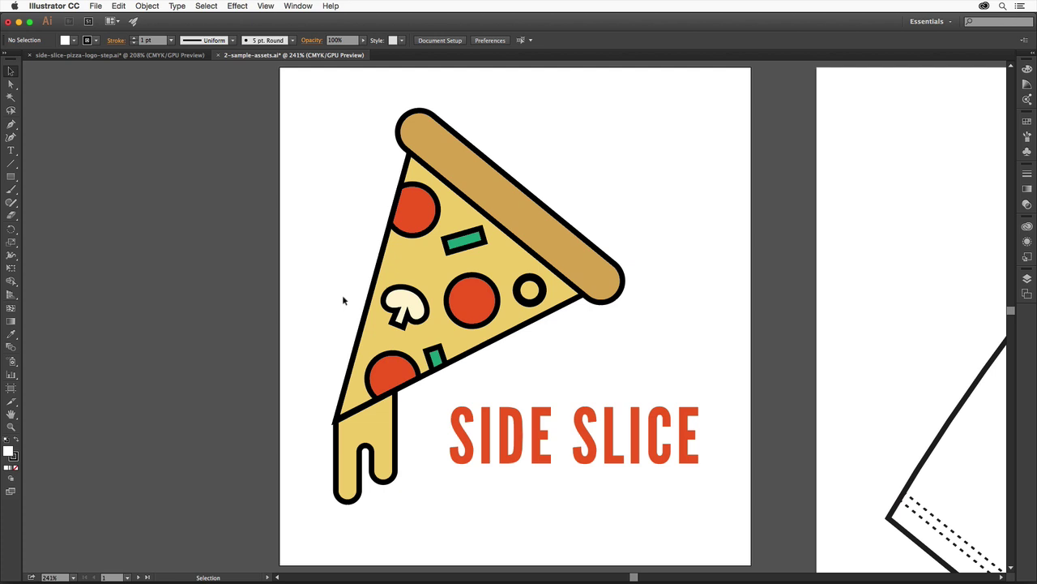
Switch to side-slice-pizza-logo-step.ai and advance through Steps 2–5 to the mockups artboard.
key("super+grave")
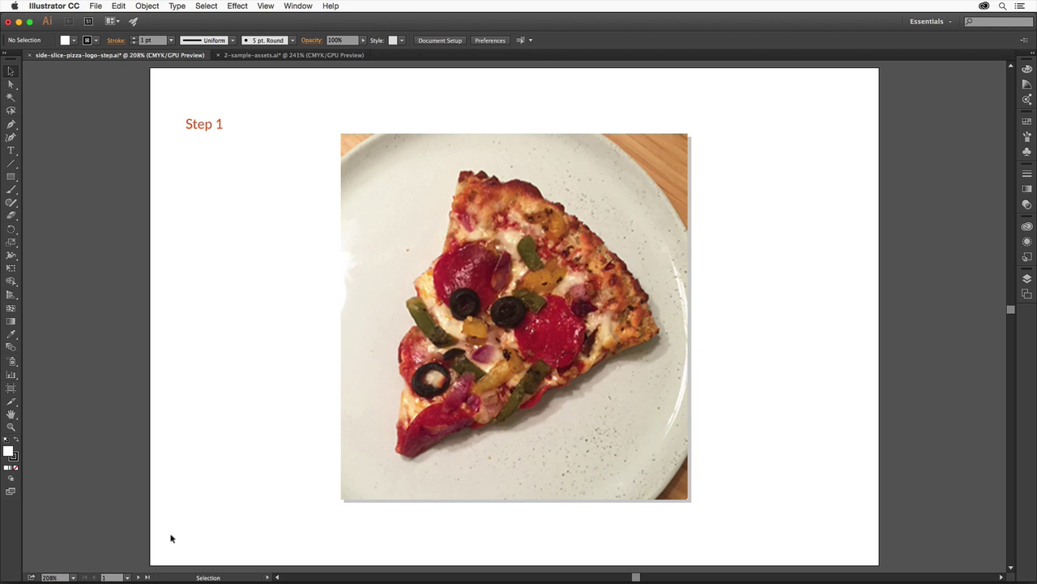
left_click(139, 577)
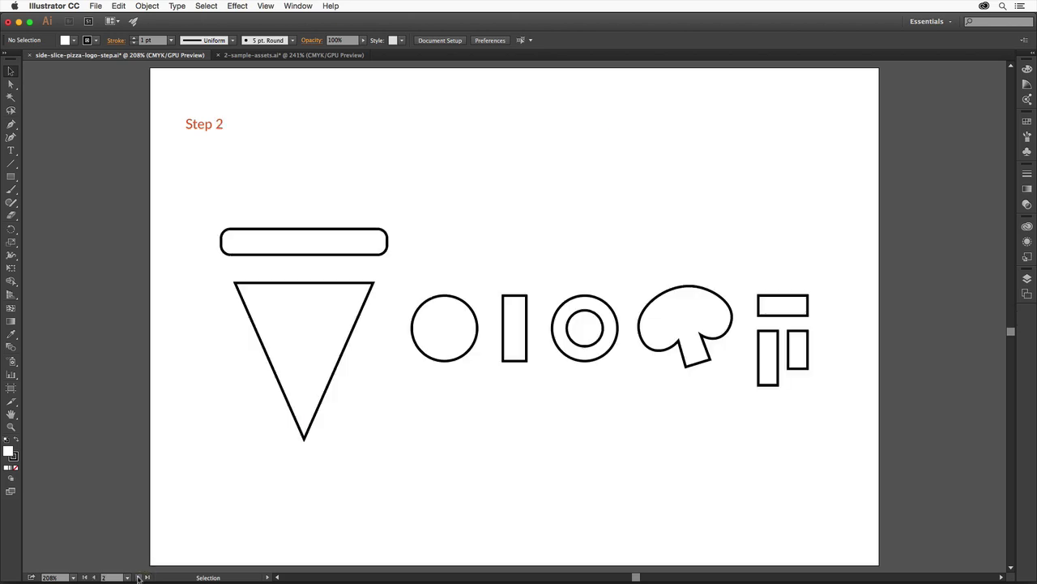
left_click(139, 577)
left_click(140, 577)
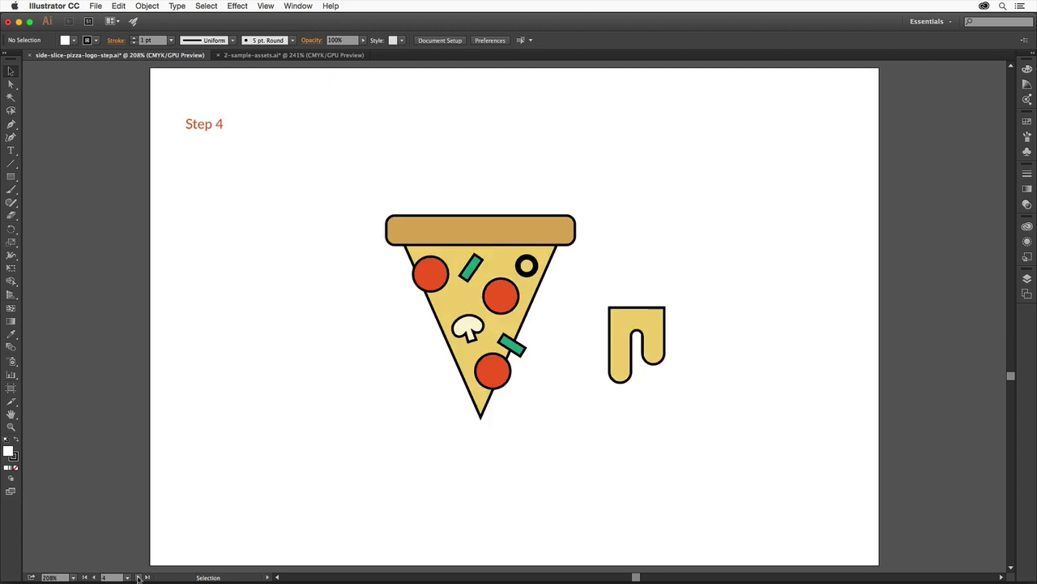
left_click(140, 577)
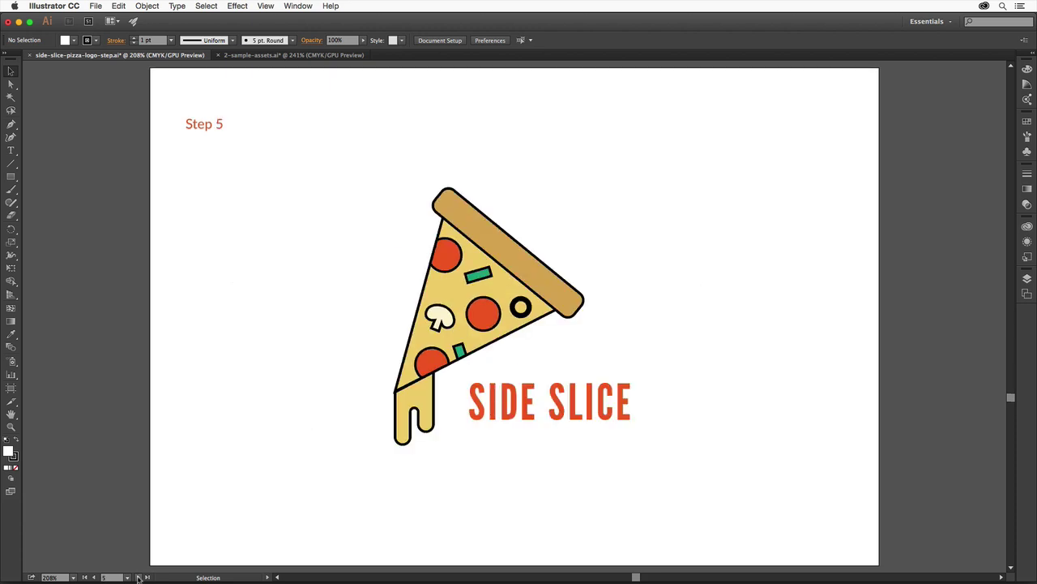
left_click(139, 577)
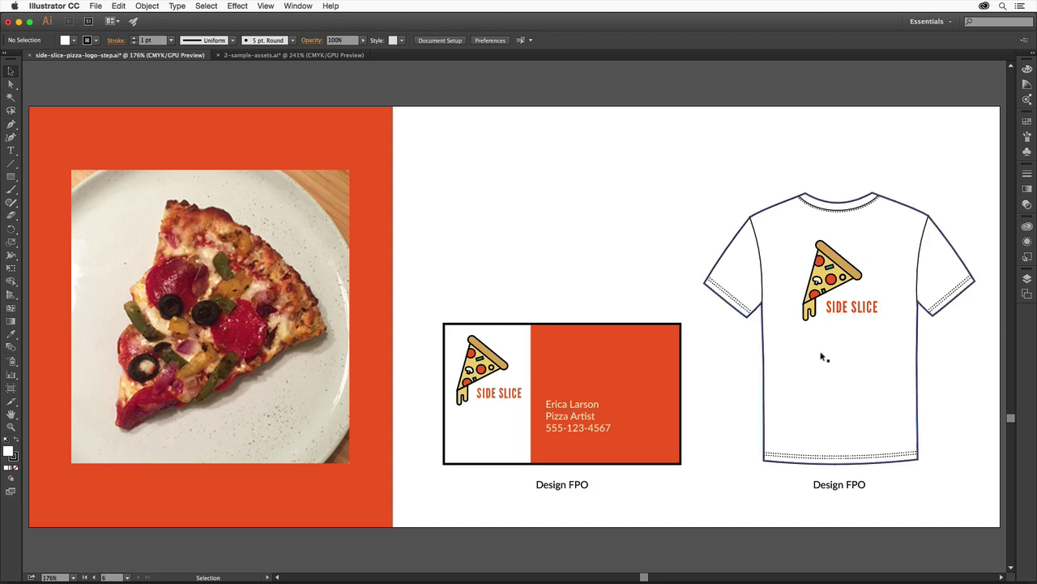
Scale the T-shirt's SIDE SLICE logo upward to about 93 × 100 pt, then deselect it.
left_click(835, 288)
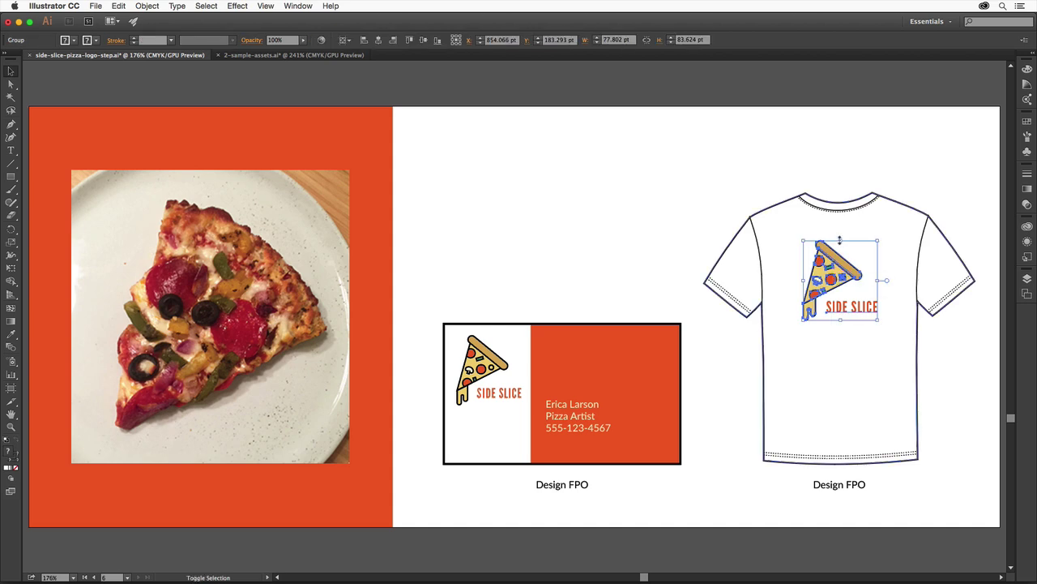
left_click_drag(840, 240, 841, 226)
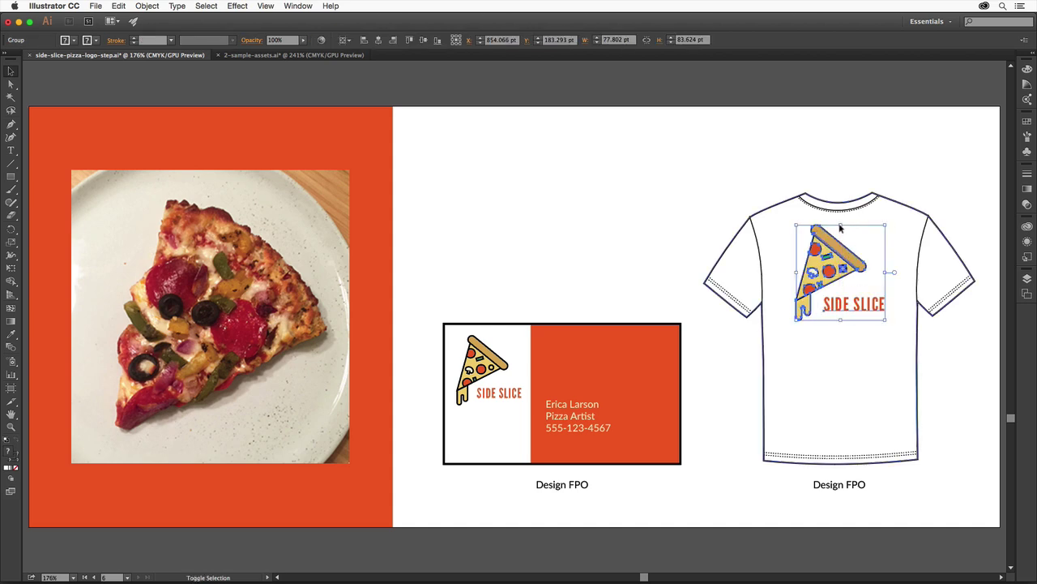
left_click(667, 234)
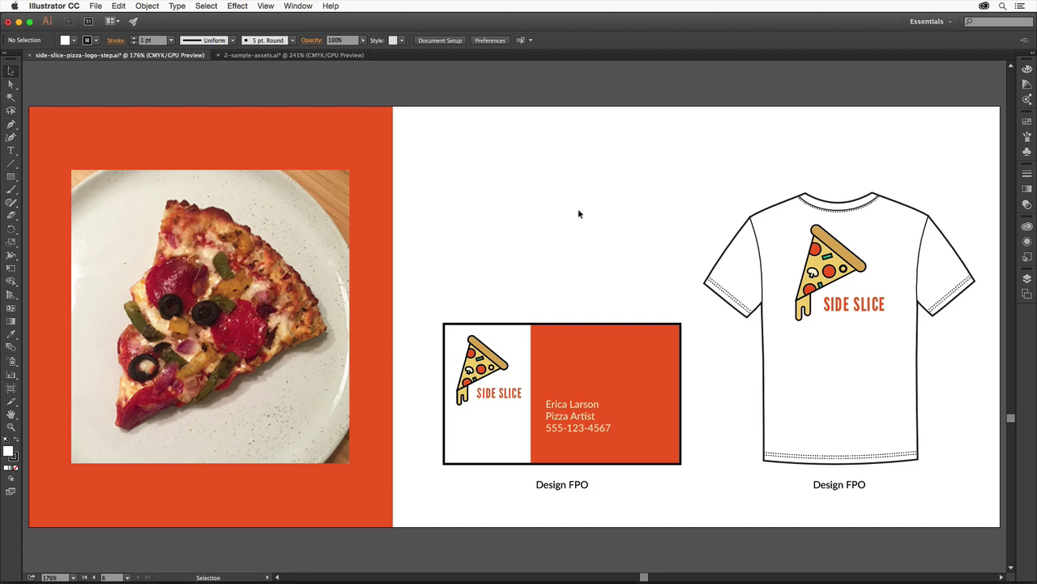
Create a Print-profile document named side-slice-pizza-logo, in inches, landscape orientation (11 × 8.5 in).
left_click(95, 5)
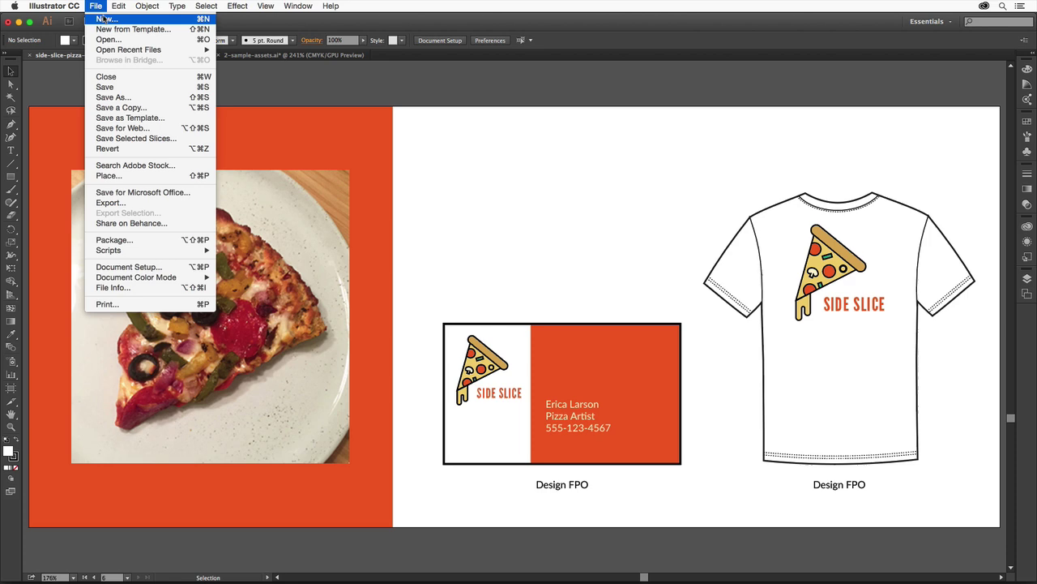
left_click(104, 19)
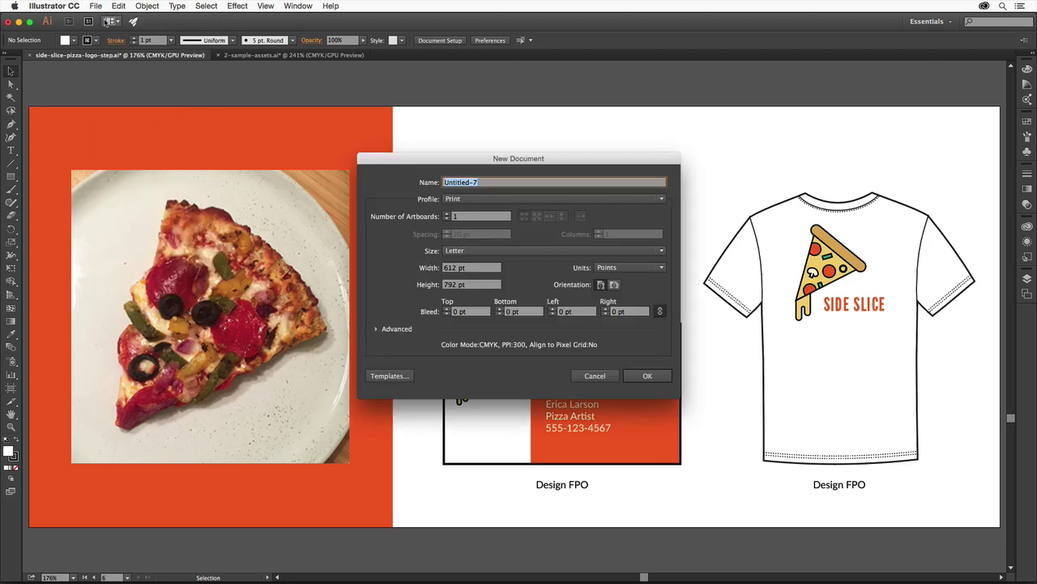
type("side-slice-pizza-logo")
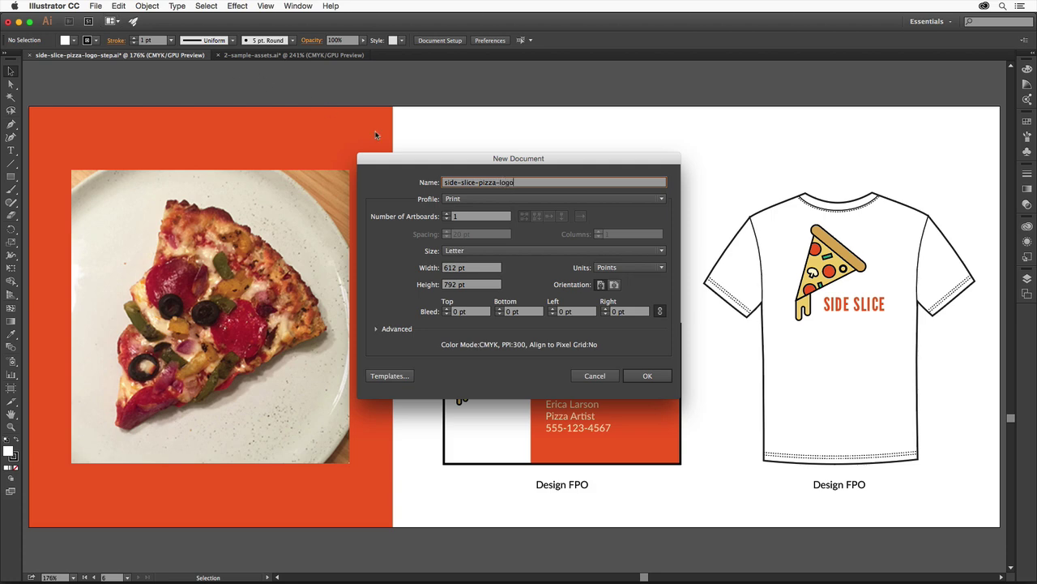
left_click(513, 201)
left_click(513, 225)
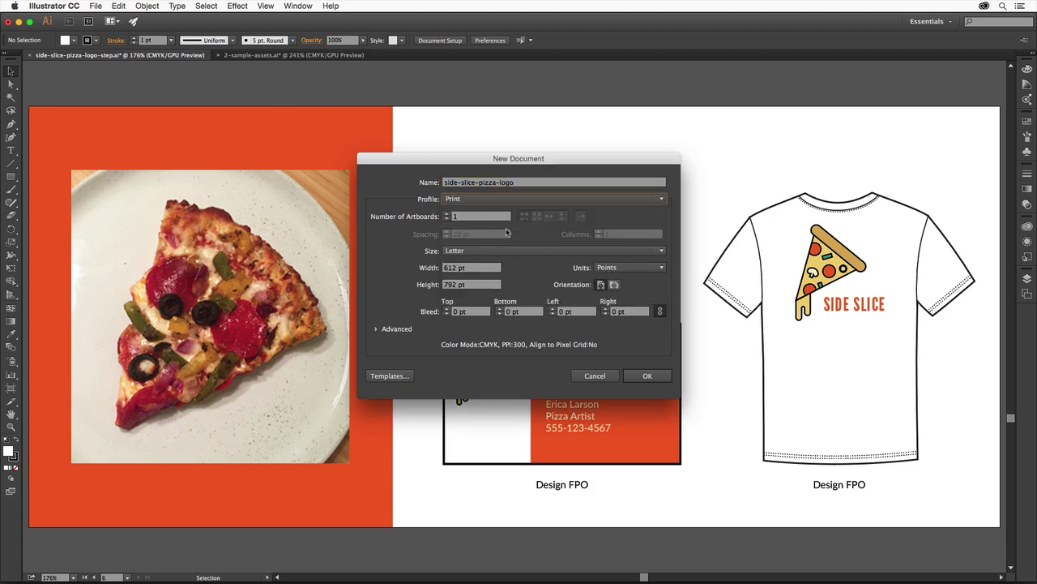
left_click(617, 269)
left_click(614, 302)
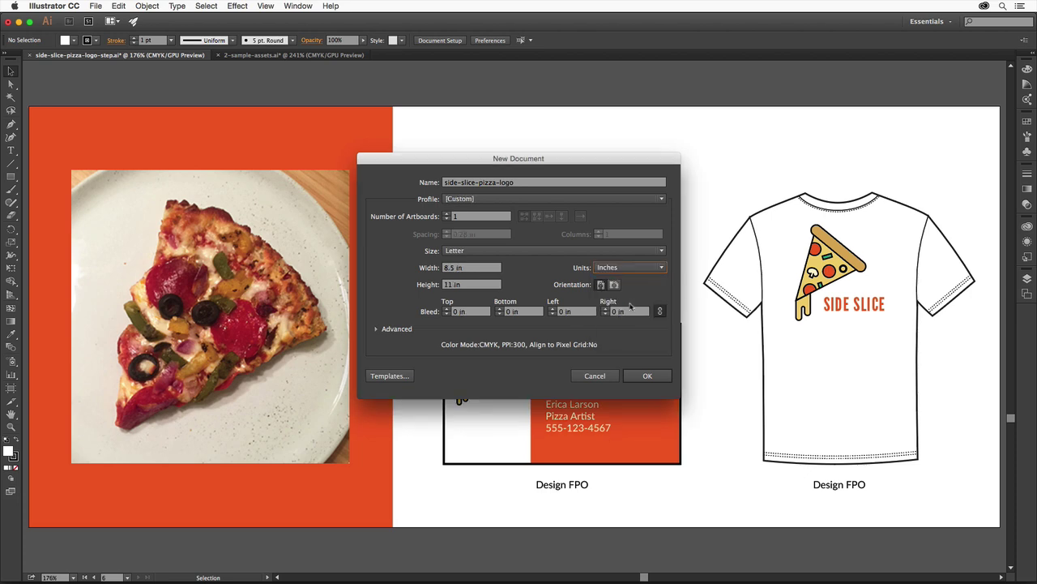
left_click(614, 285)
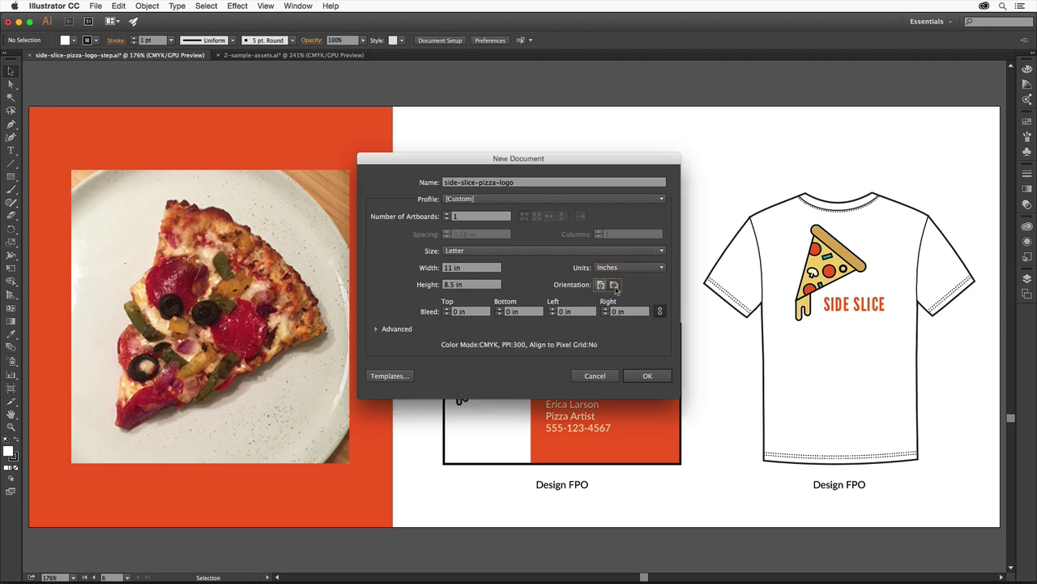
left_click(661, 377)
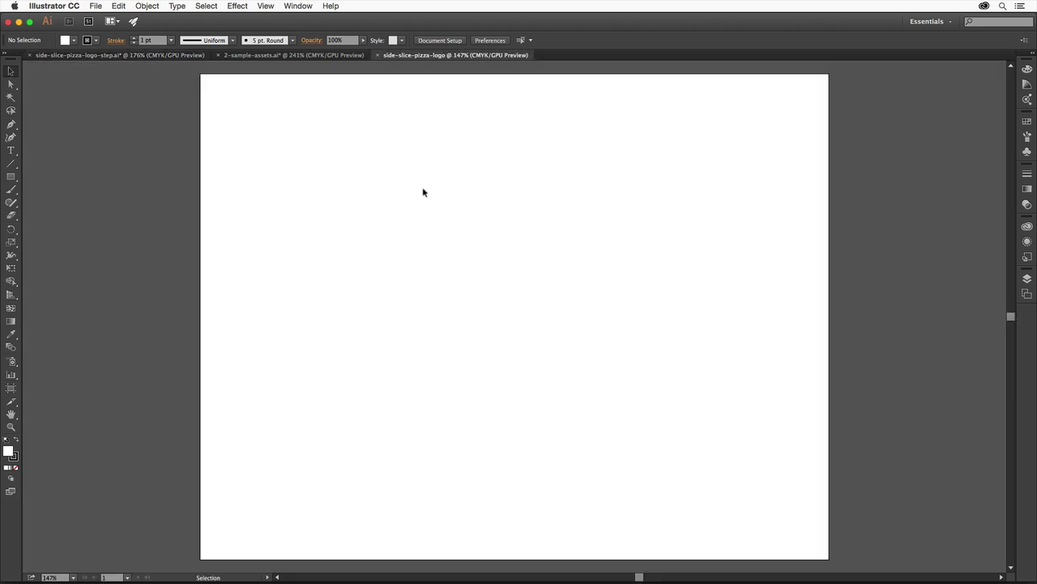
Save it to the Desktop as side-slice-pizza-logo.ai, keeping Illustrator CC version options.
left_click(96, 6)
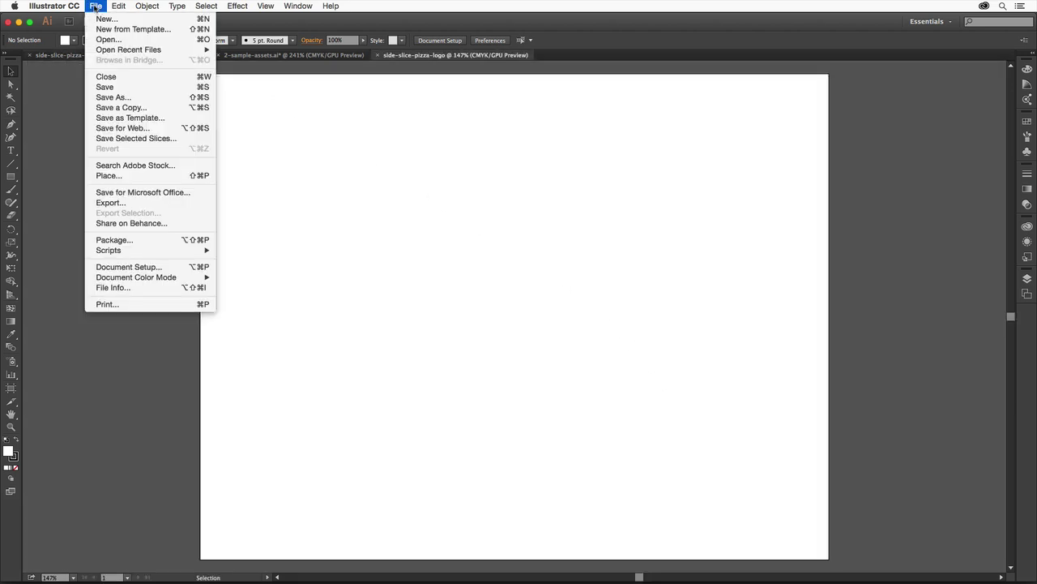
left_click(101, 86)
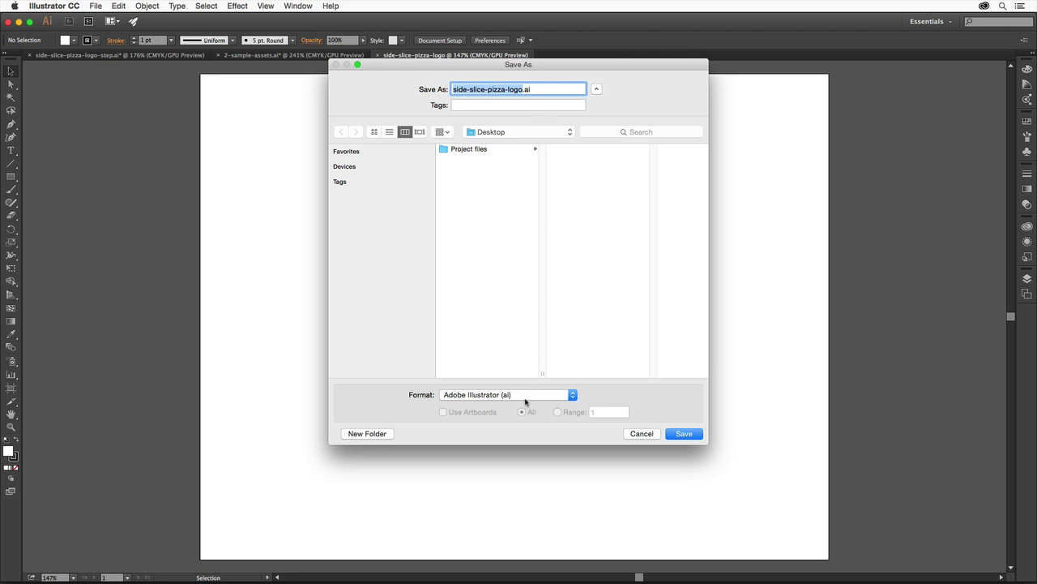
left_click(685, 434)
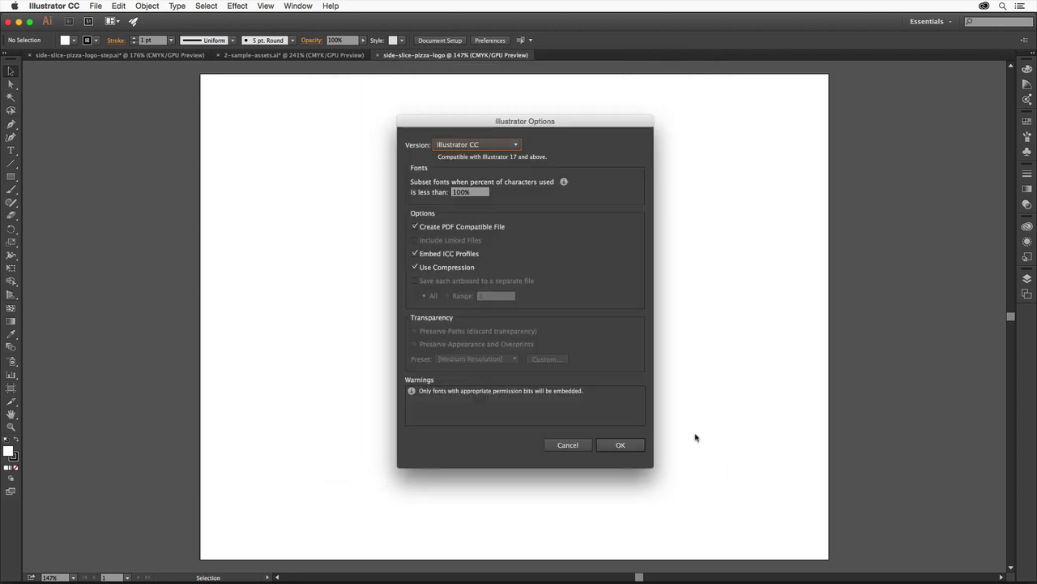
left_click(621, 445)
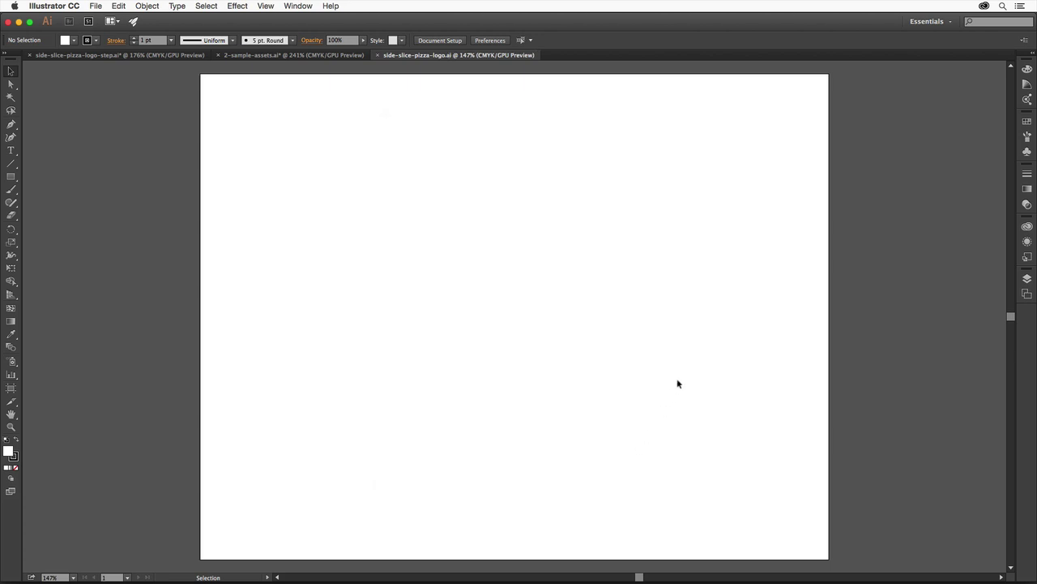
Reset the Essentials workspace and fit the 11 × 8.5 in artboard in the window.
left_click(927, 21)
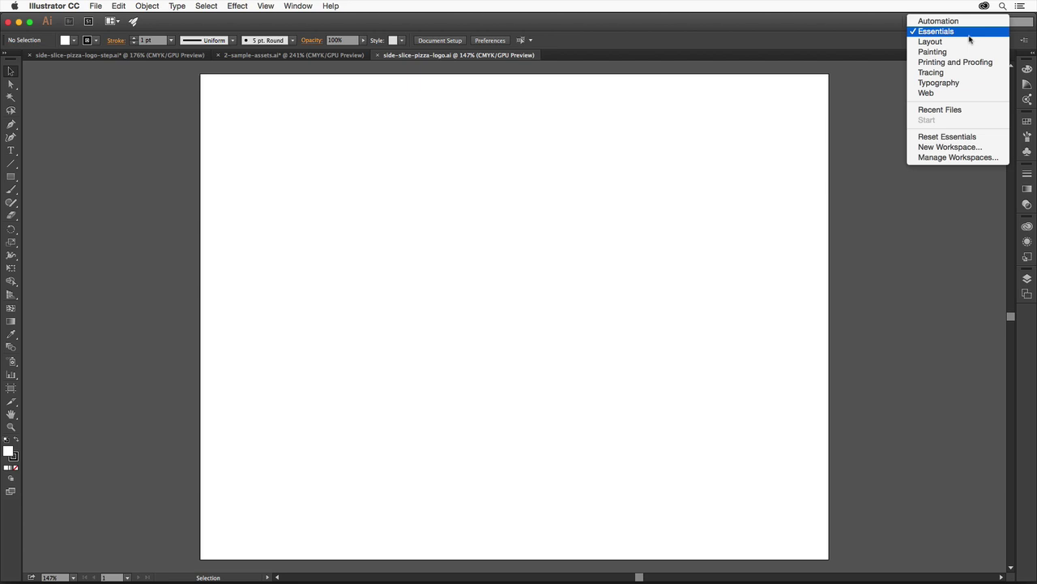
left_click(991, 136)
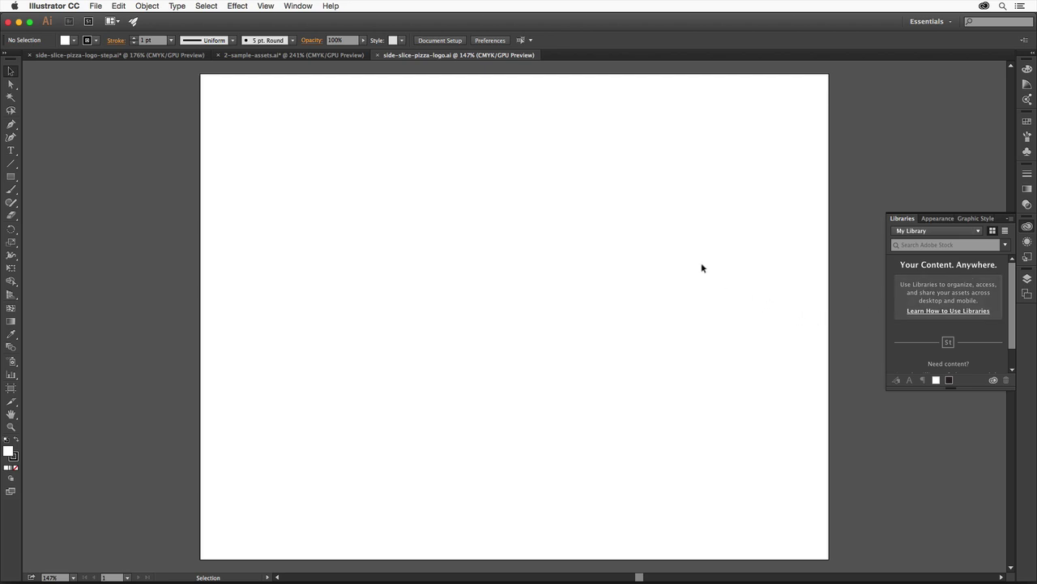
left_click(265, 6)
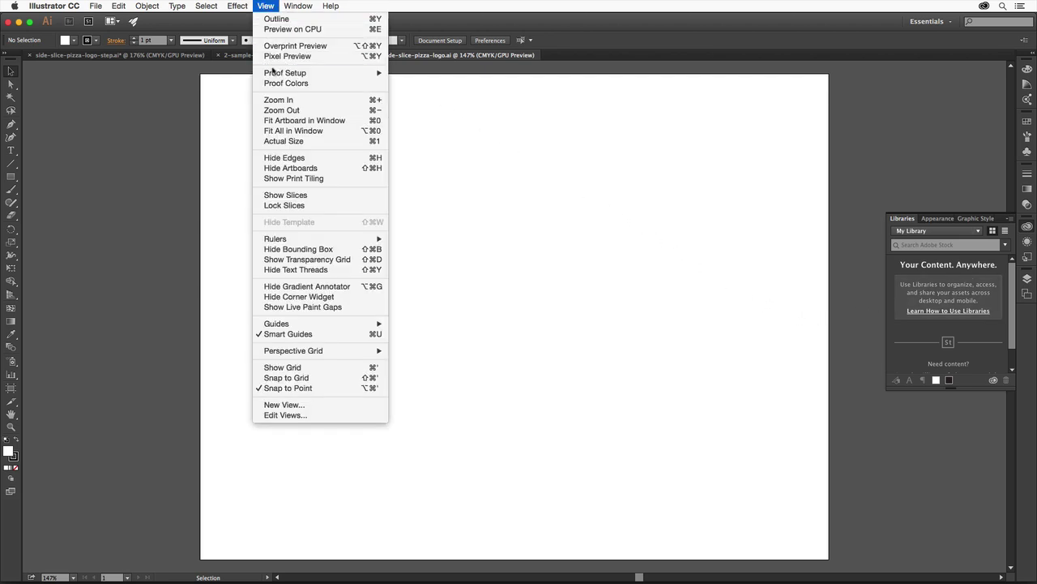
left_click(284, 120)
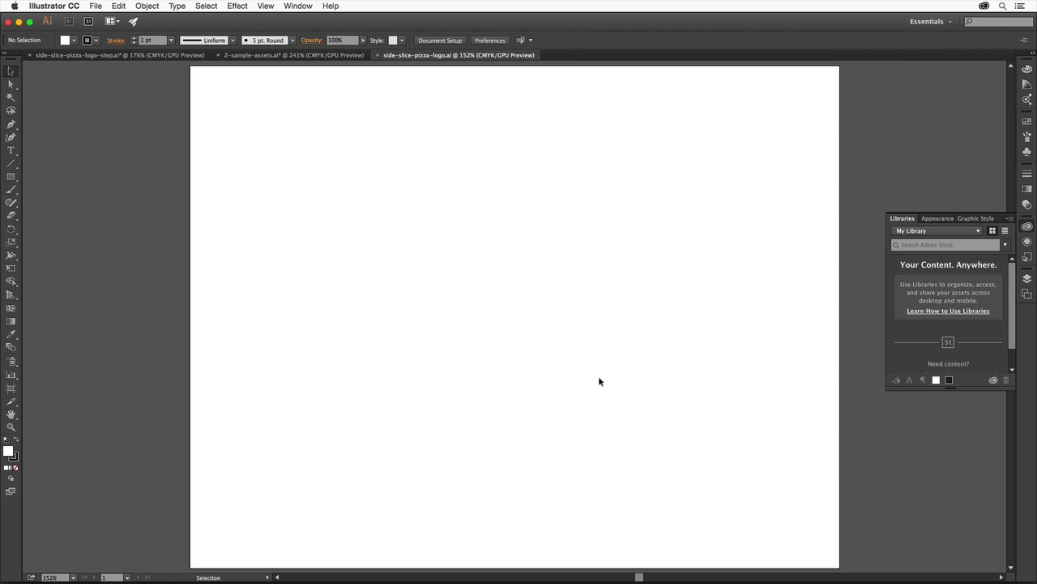
Place linked 1-pizza-photo.jpg from Project files at the artboard's upper left, nudged slightly up.
left_click(96, 6)
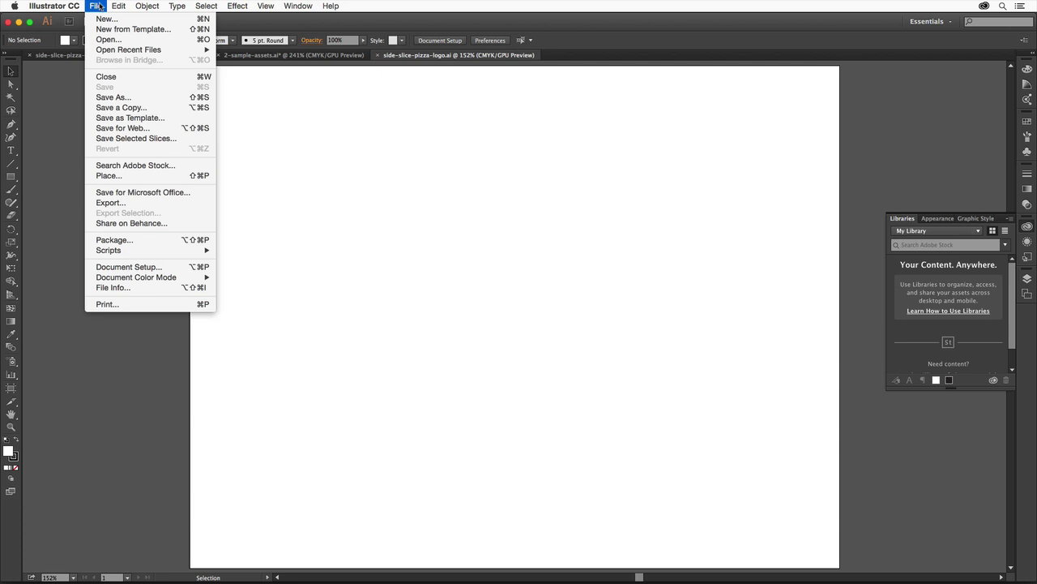
left_click(106, 175)
left_click(381, 99)
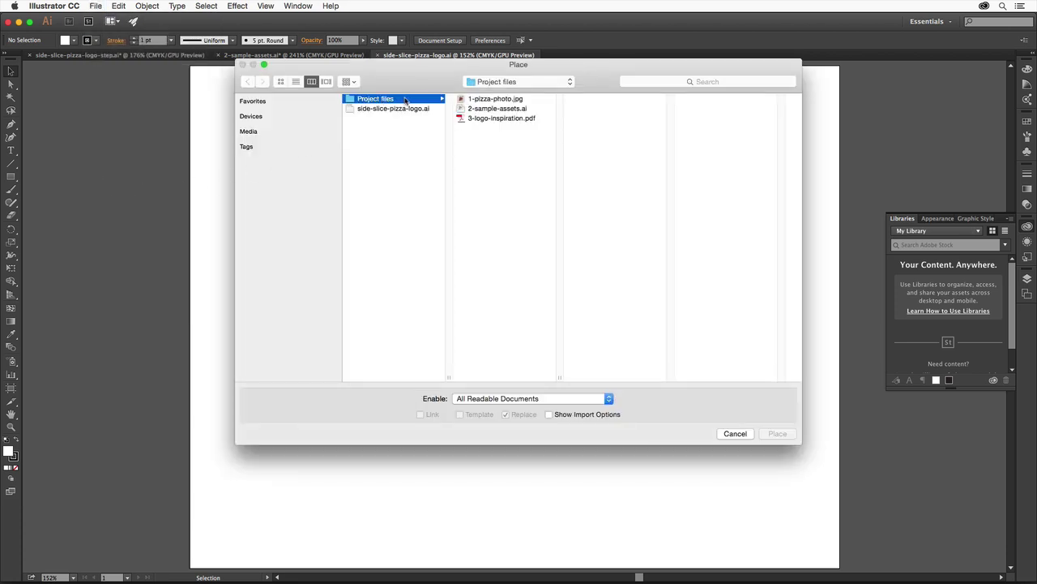
left_click(494, 99)
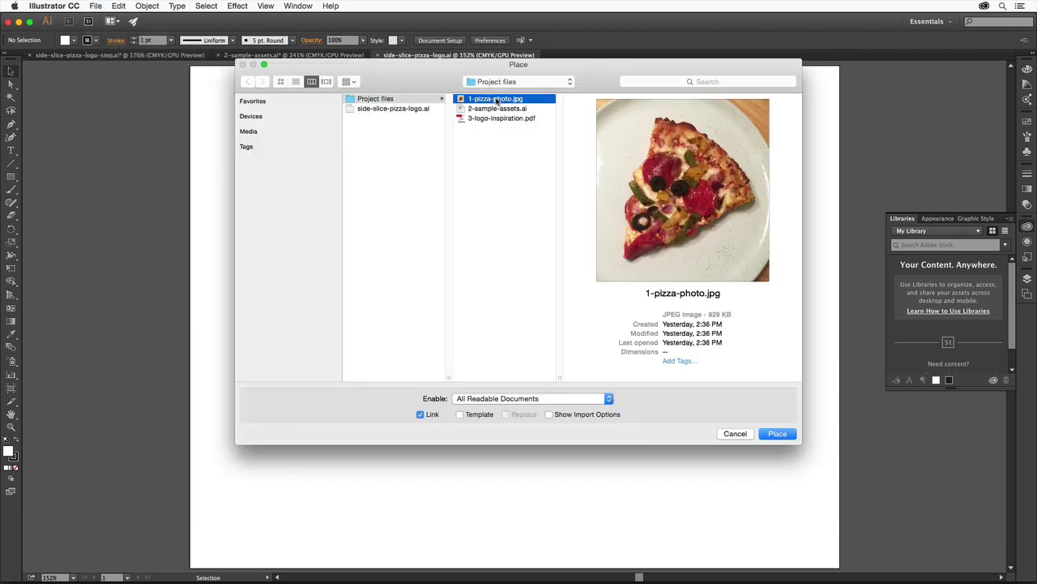
left_click(795, 437)
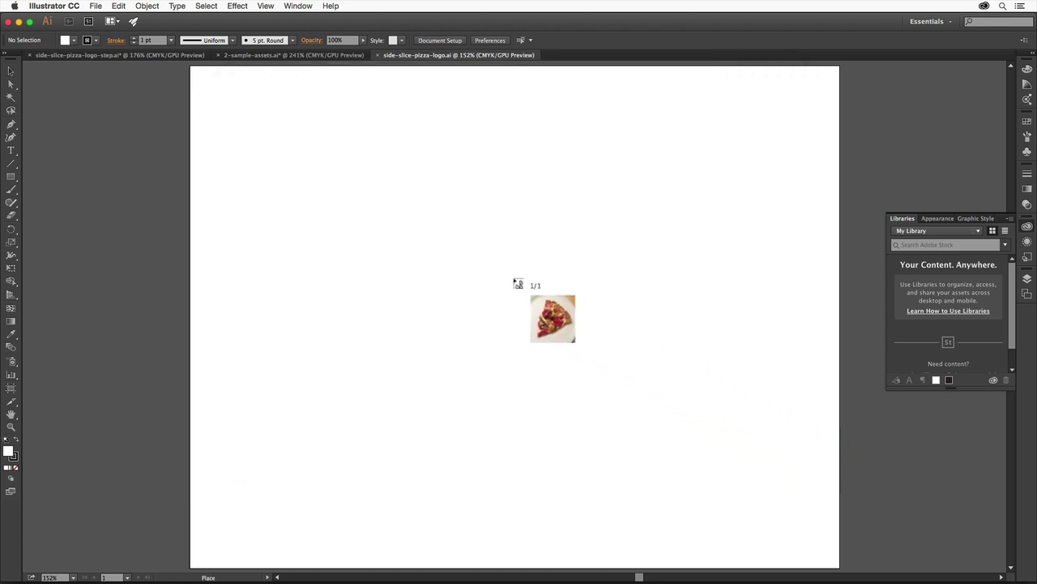
left_click(228, 228)
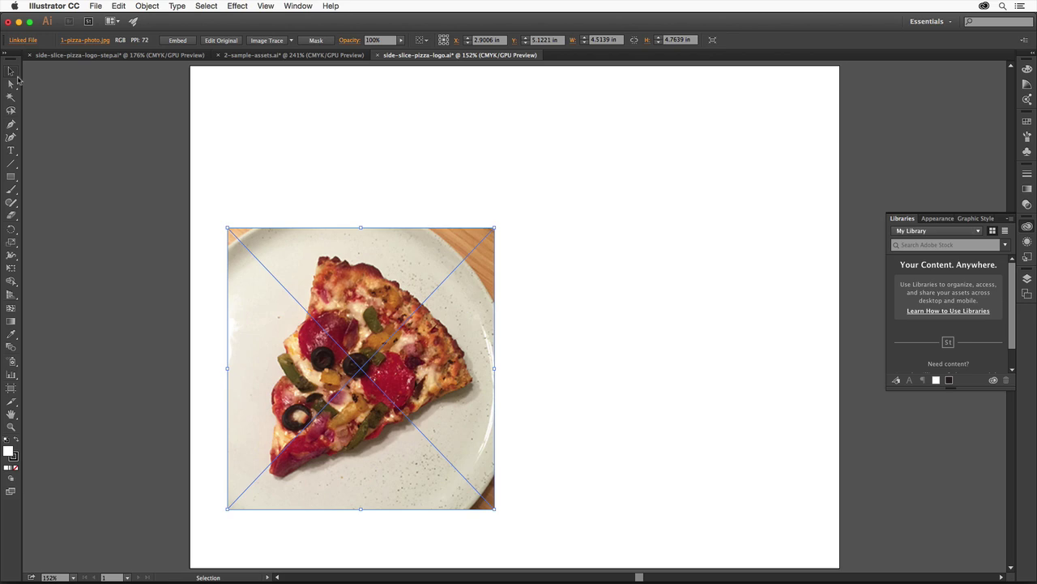
left_click_drag(286, 311, 282, 267)
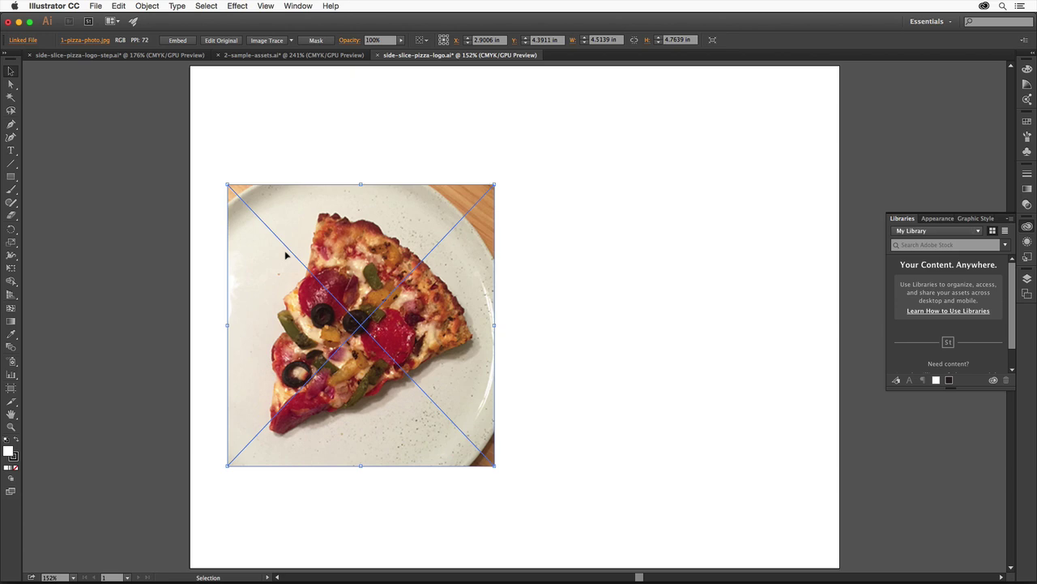
In the Layers panel, rename Layer 1 to Reference and lock it.
left_click(298, 6)
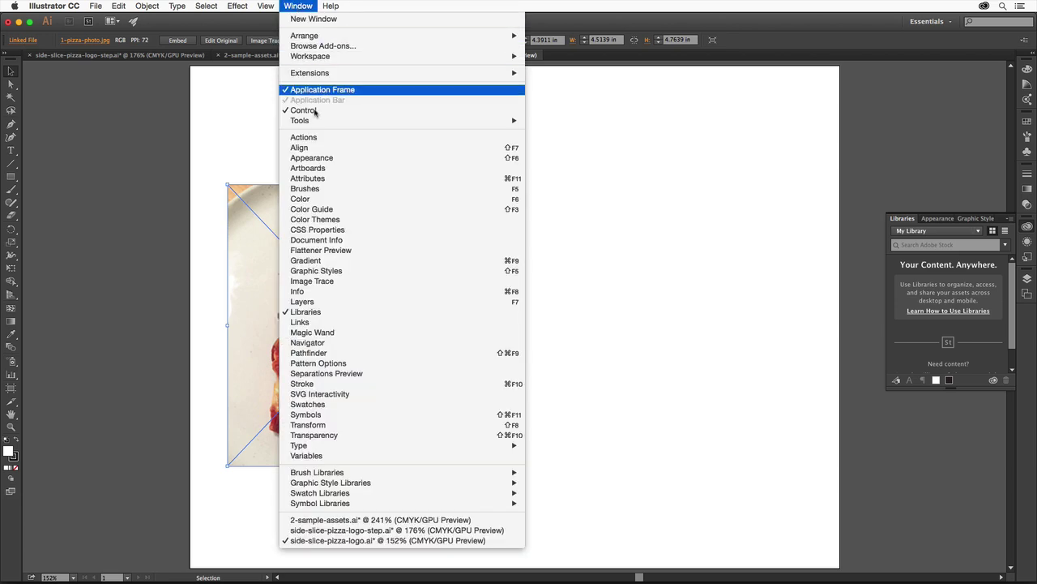
left_click(313, 301)
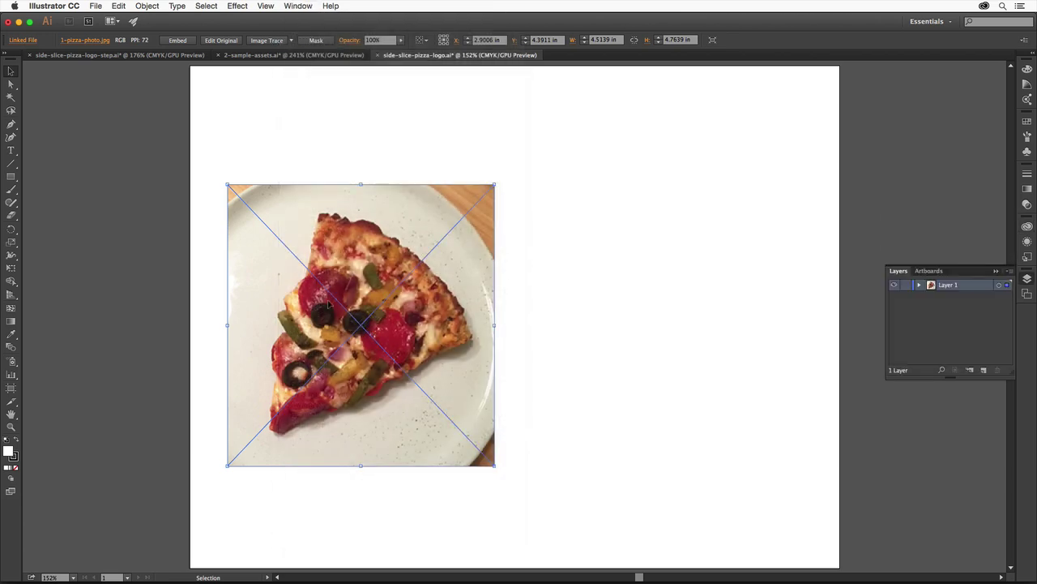
double_click(950, 286)
type("Reference")
key("Return")
left_click(906, 285)
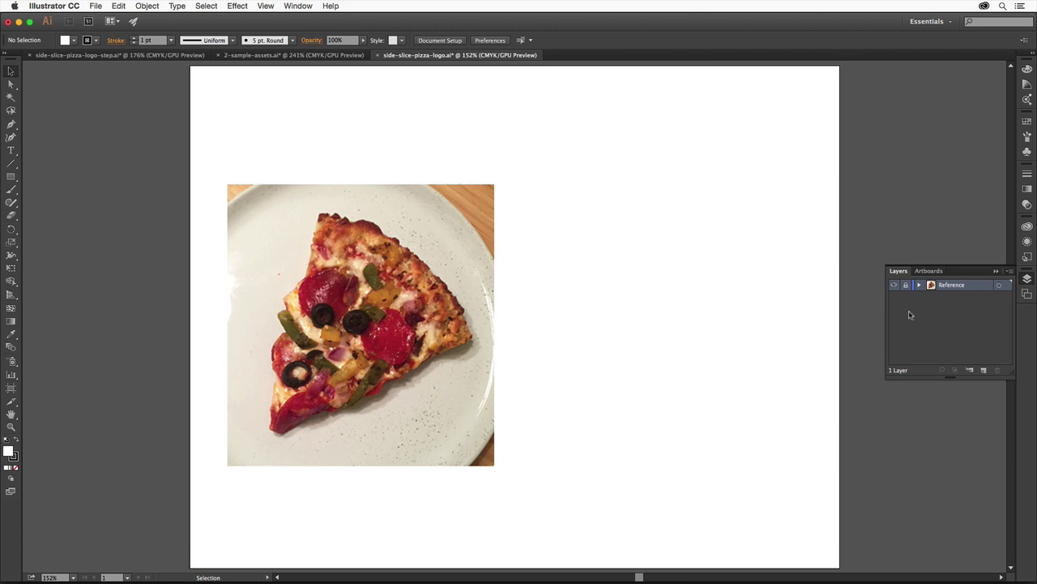
Add Layer 2 above Reference and rename it Logo.
left_click(985, 371)
double_click(949, 287)
type("Logo")
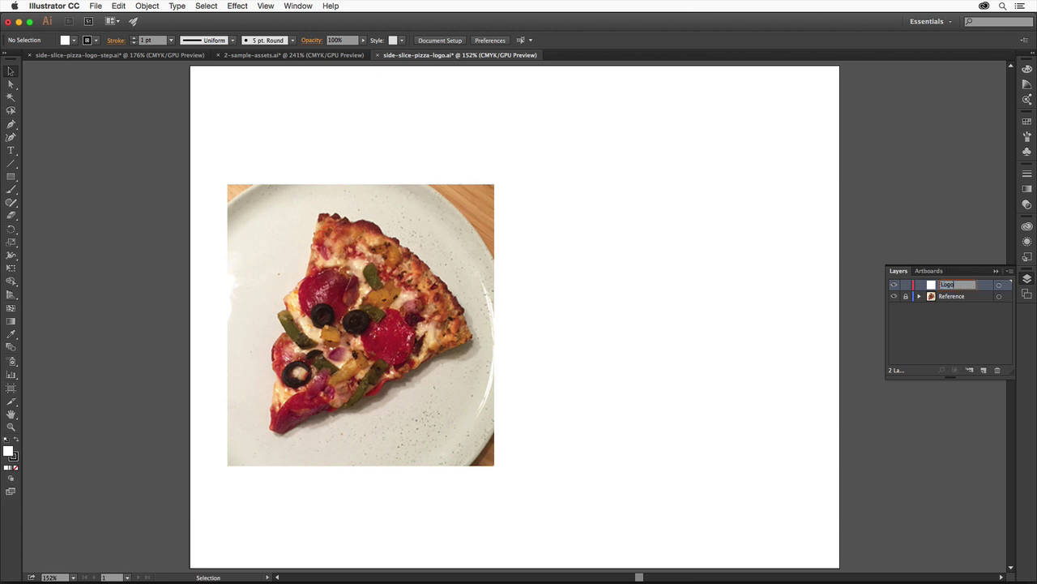
key("Return")
Save side-slice-pizza-logo.ai with its locked Reference and empty Logo layers.
left_click(96, 6)
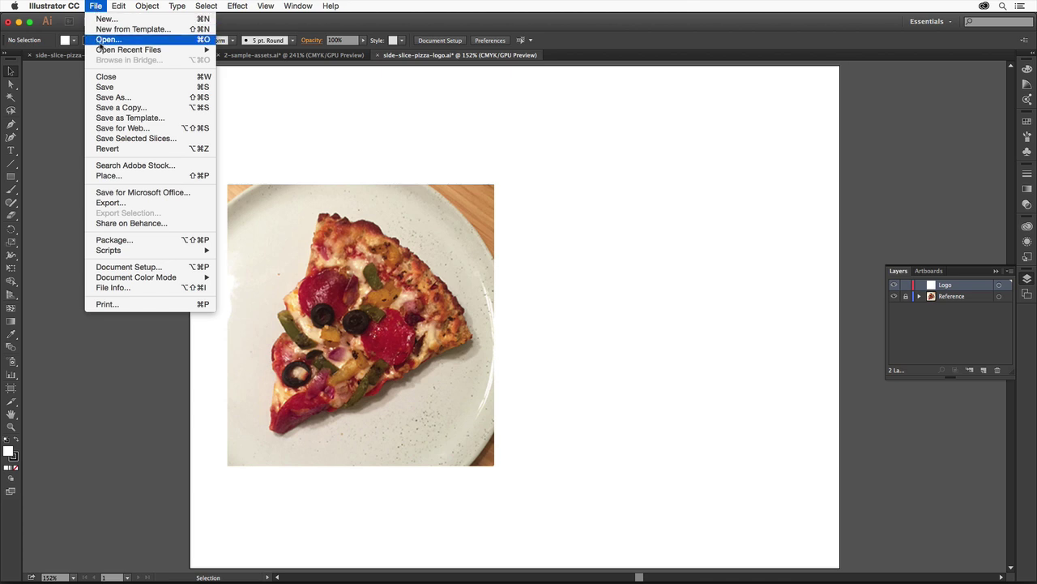
left_click(107, 86)
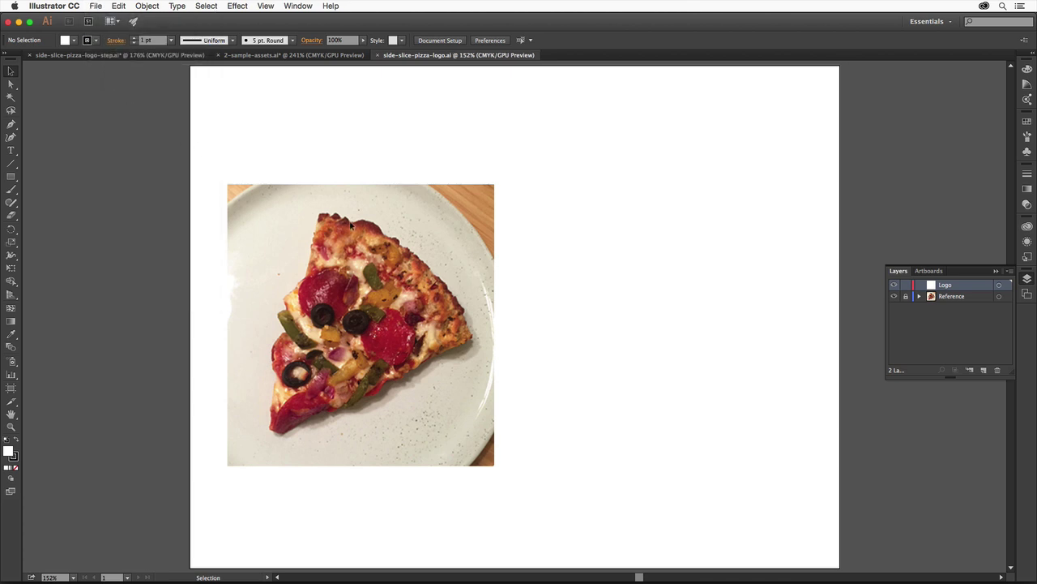